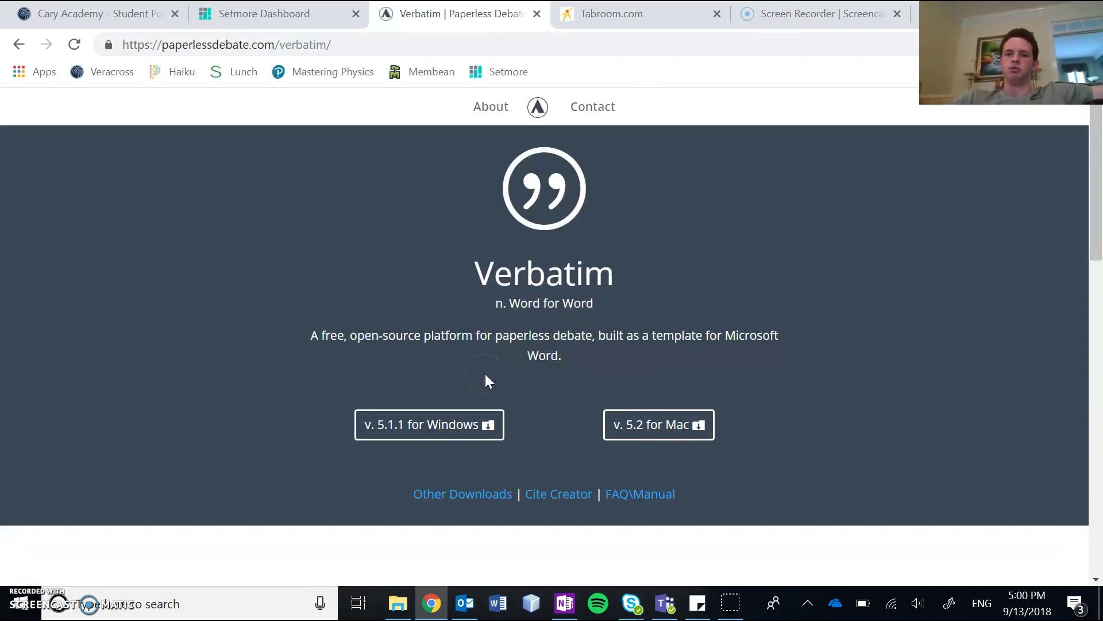
Step: Download Verbatim v. 5.1.1 for Windows and run the downloaded installer
click(520, 391)
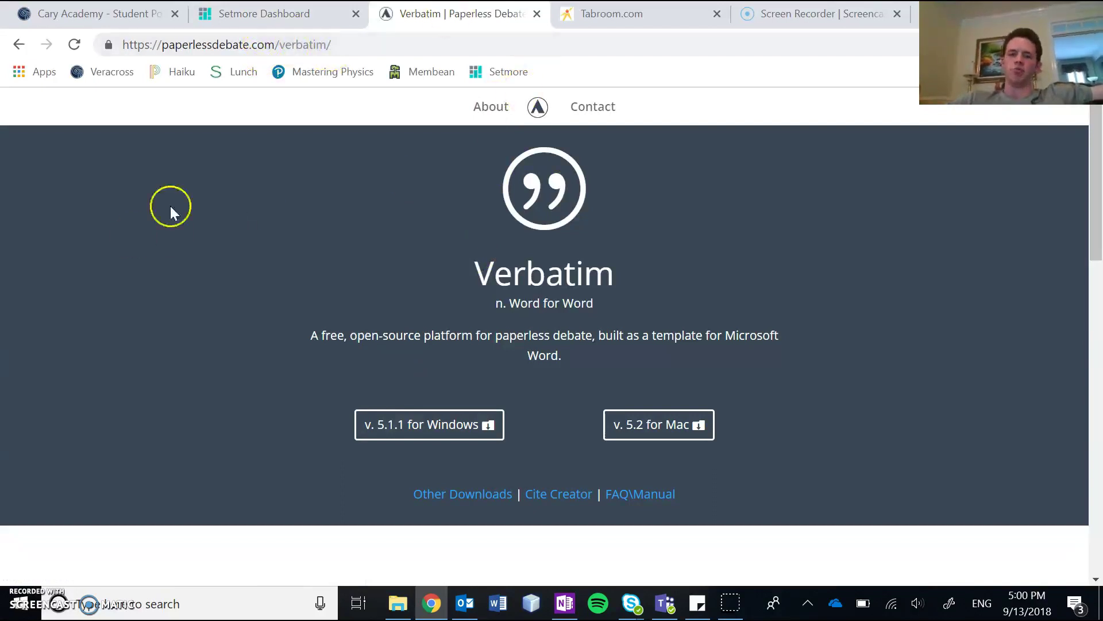
click(454, 415)
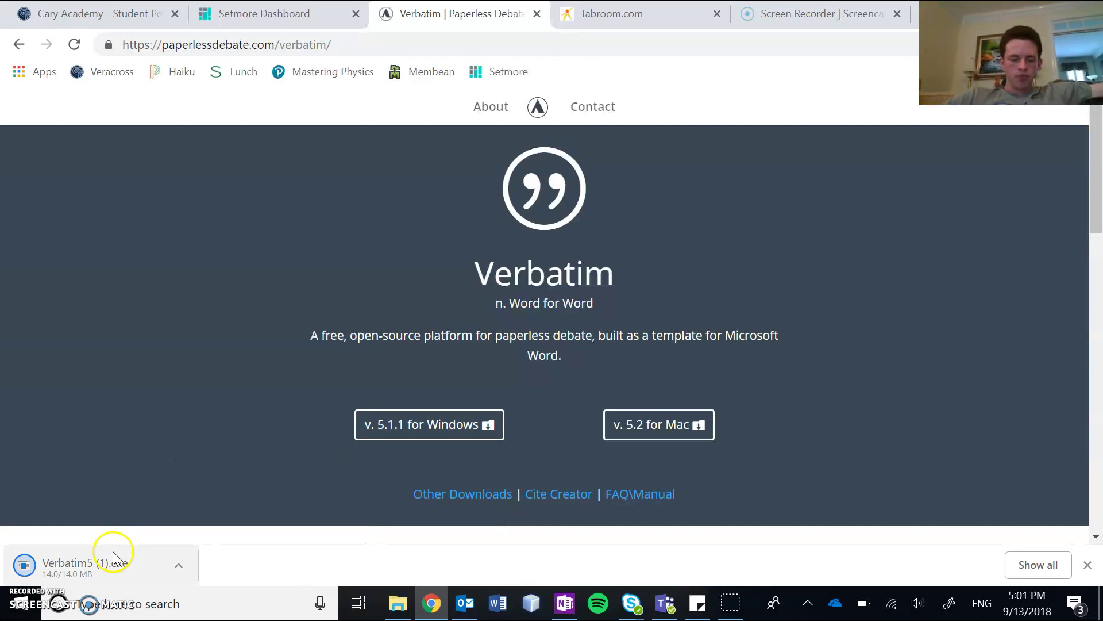
click(113, 553)
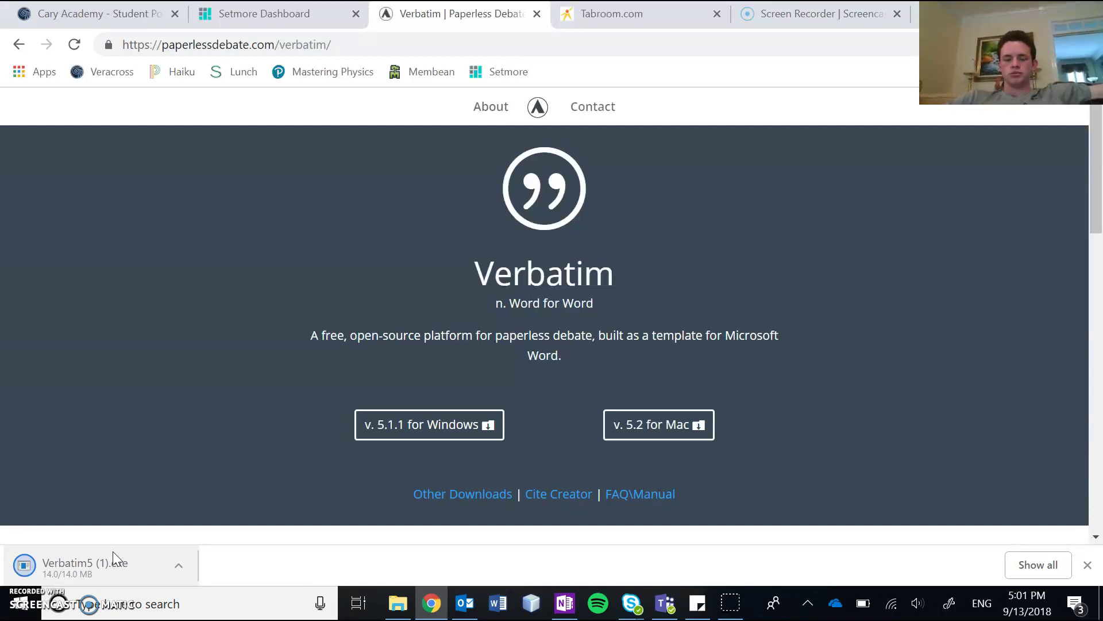
click(113, 551)
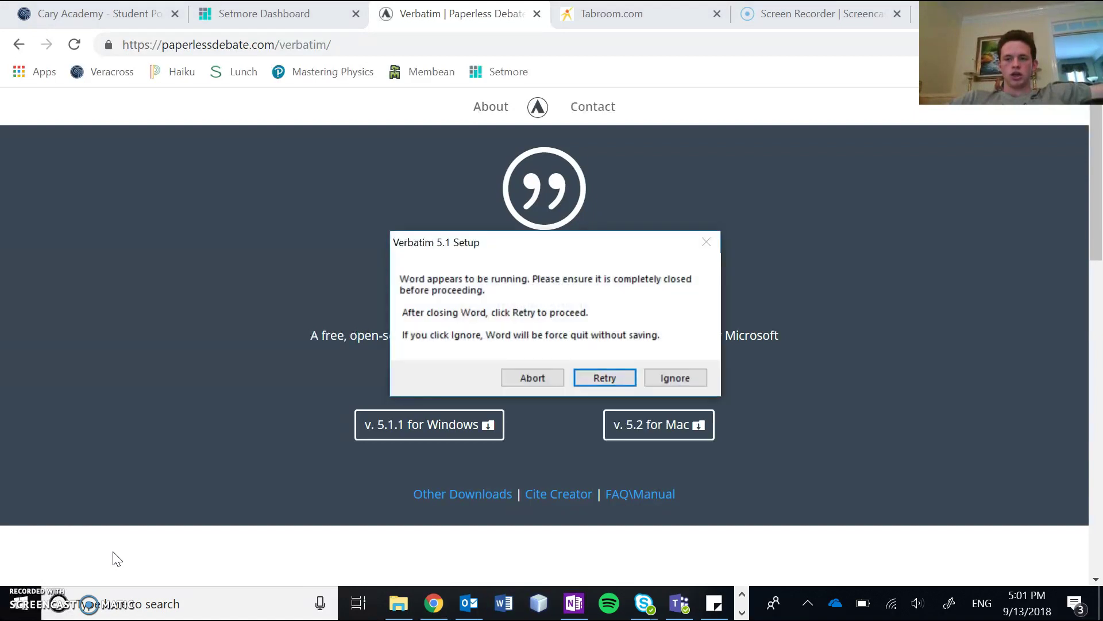
Step: Let the setup force-quit Word, then install Verbatim 5.1, accepting its license agreement
click(503, 611)
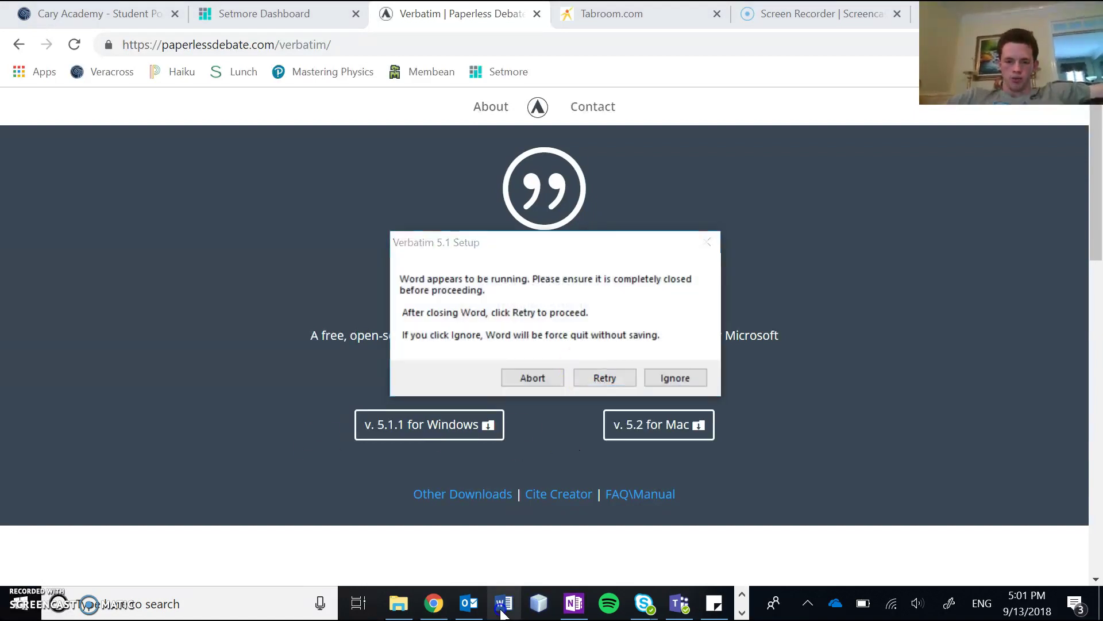
click(660, 379)
click(553, 351)
click(644, 440)
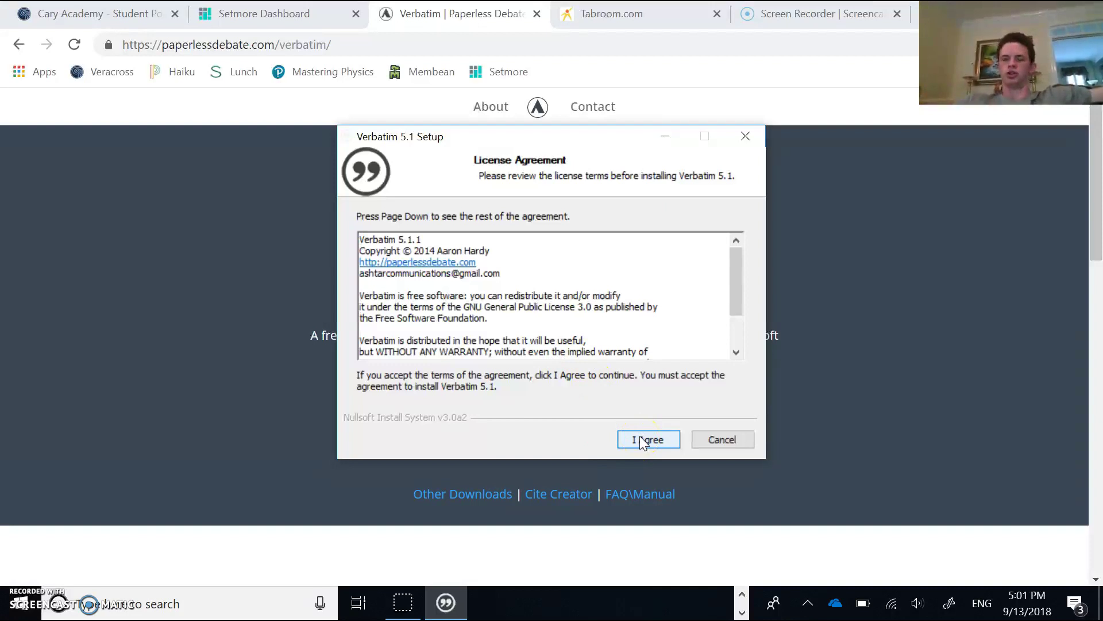
click(644, 439)
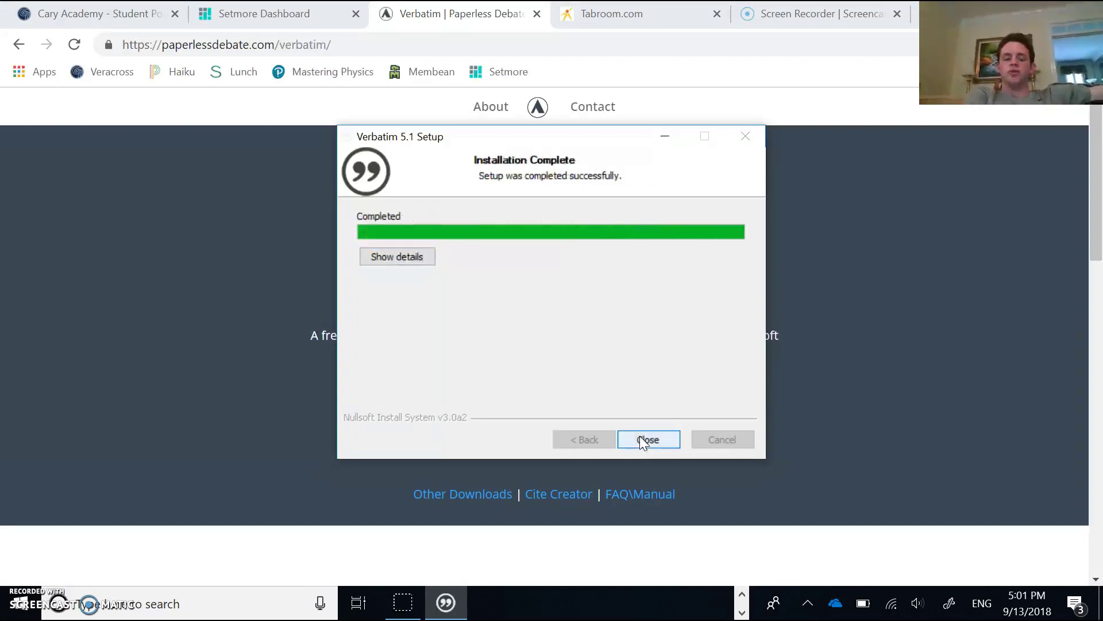
click(640, 437)
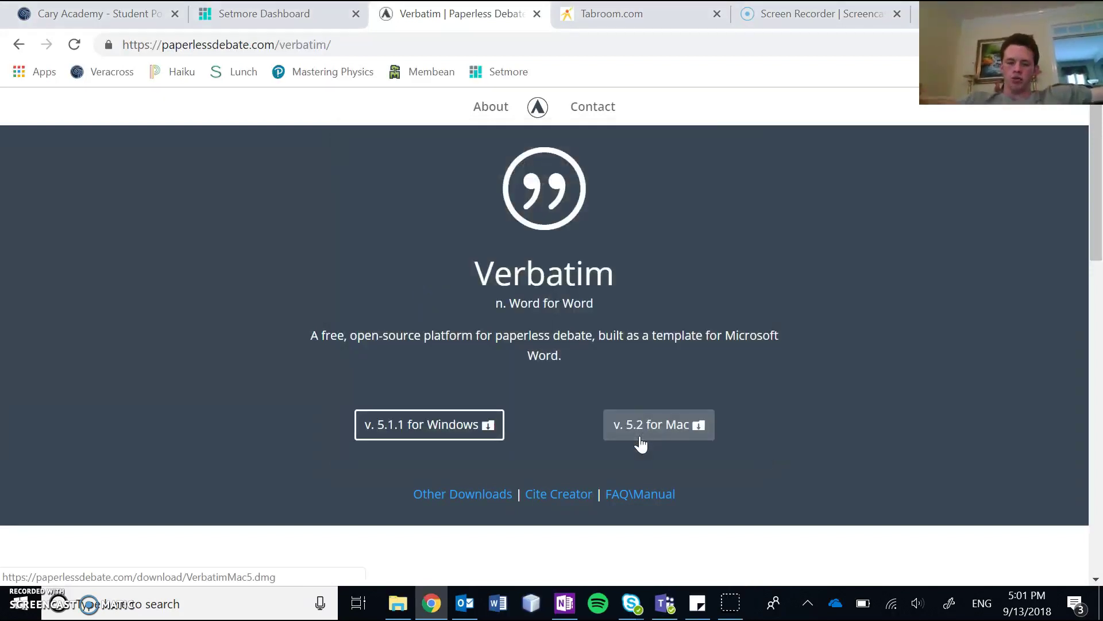
Step: Search the computer's documents for "verbatim" and open the Verbatim file in Word, agreeing to create a new Normal.dotm
click(195, 609)
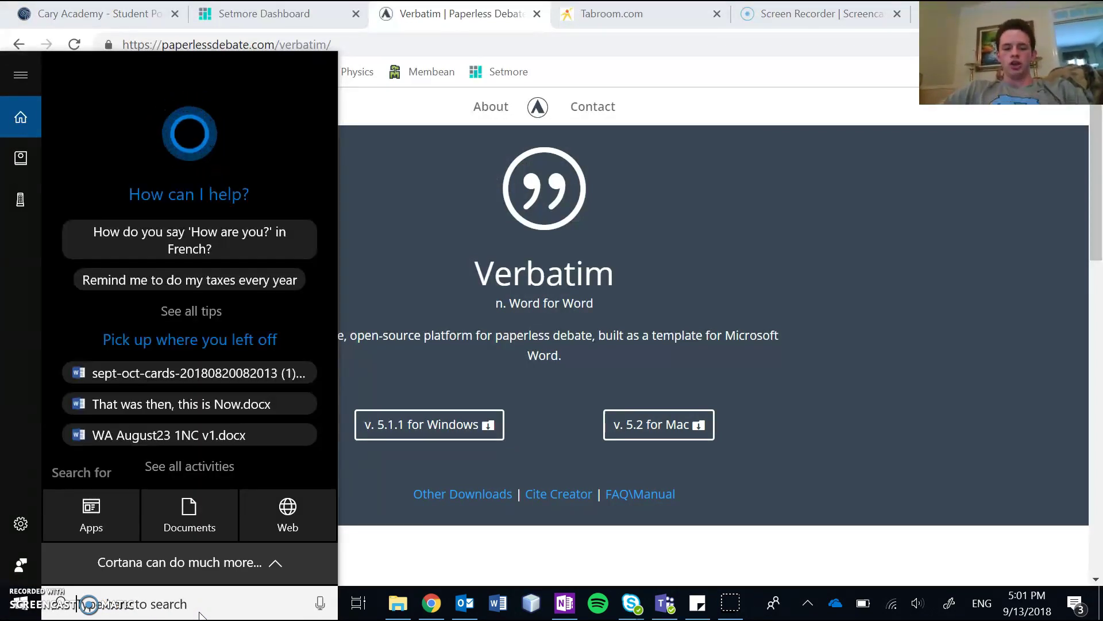
text(verbatim)
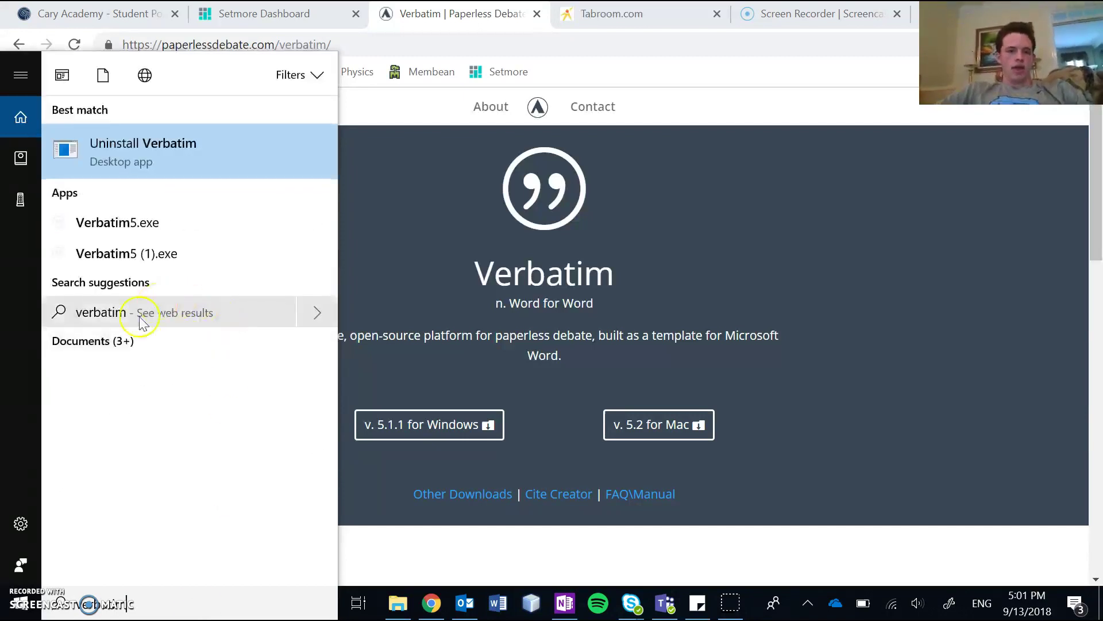
click(124, 343)
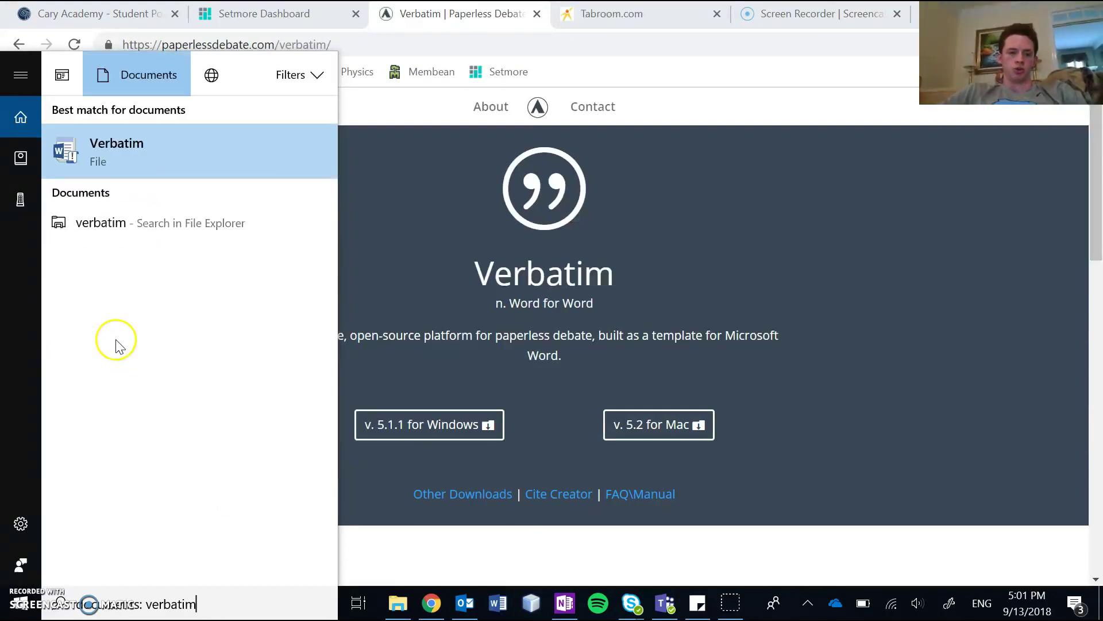
click(105, 147)
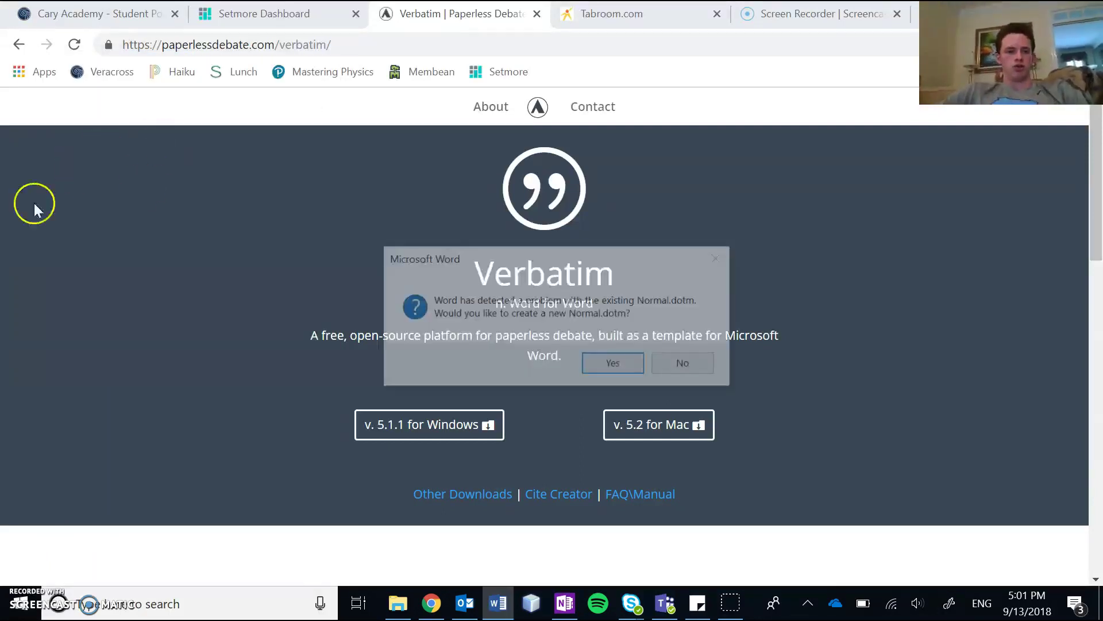
click(631, 363)
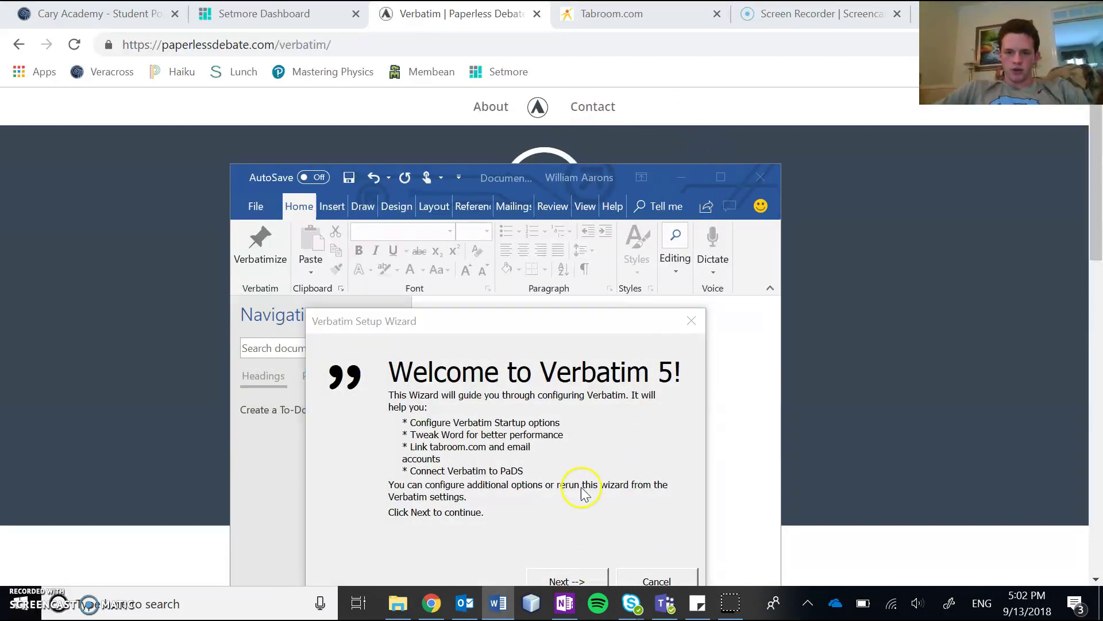
Step: Keep the recommended Word tweaks in the Verbatim Setup Wizard and turn off running Verbatim in "Always On" mode
click(575, 577)
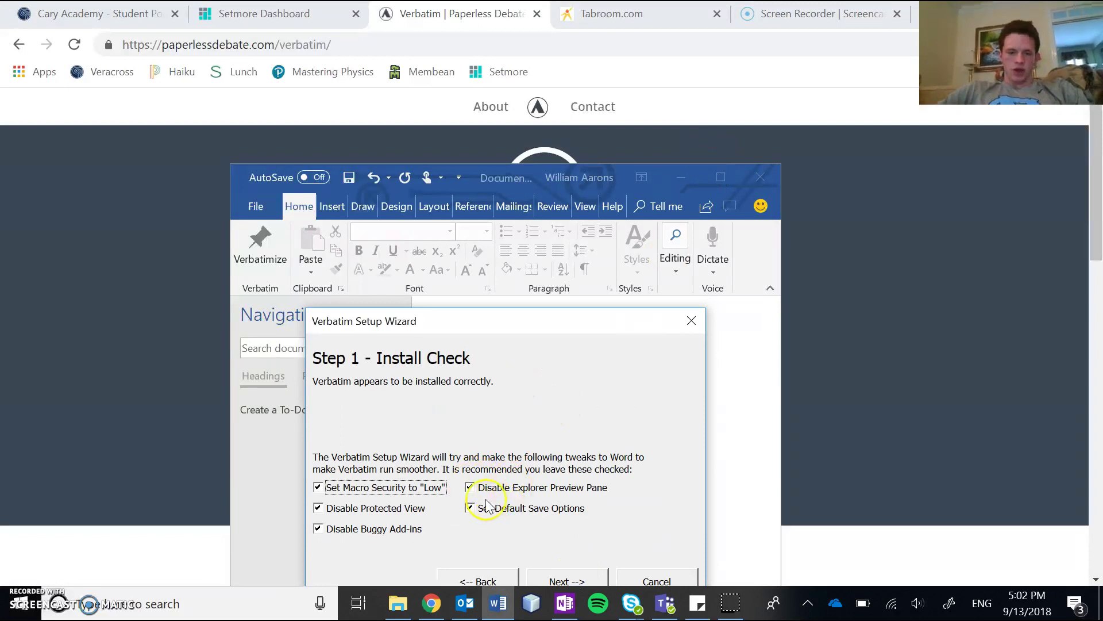
click(560, 578)
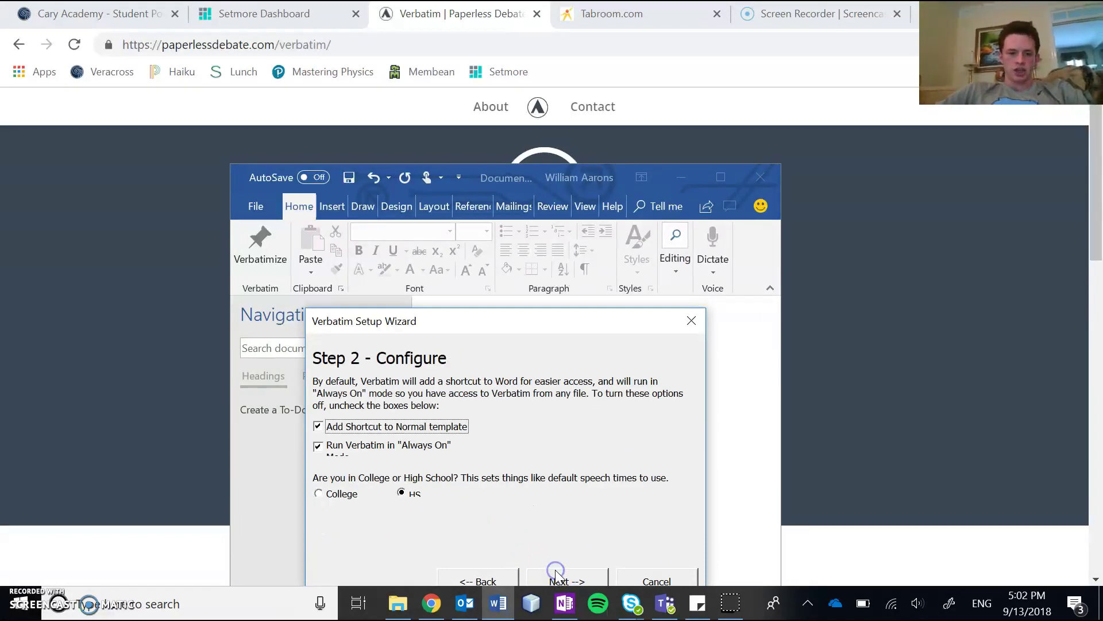
click(332, 447)
click(332, 446)
click(375, 448)
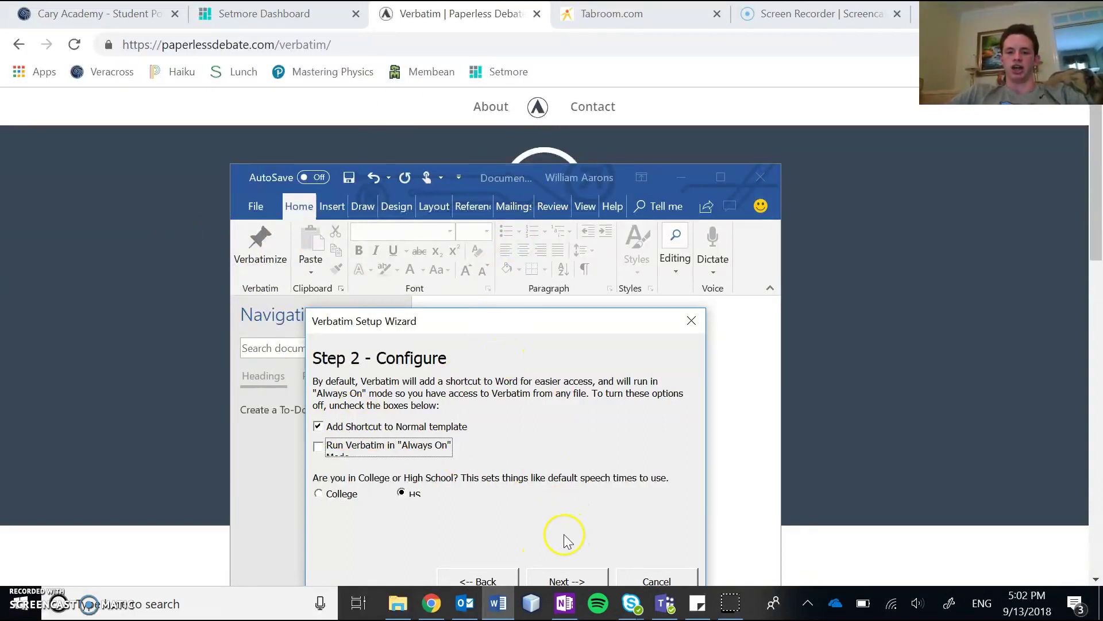
click(581, 577)
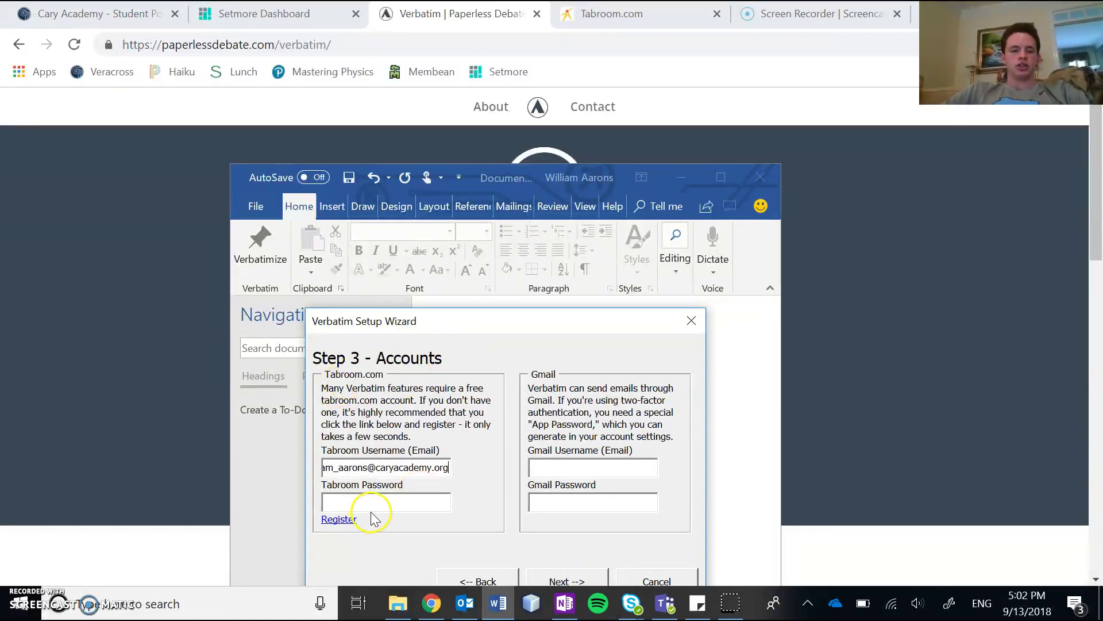
Step: Enter the Tabroom account password and keep No as the answer for a team PaDS site
click(405, 499)
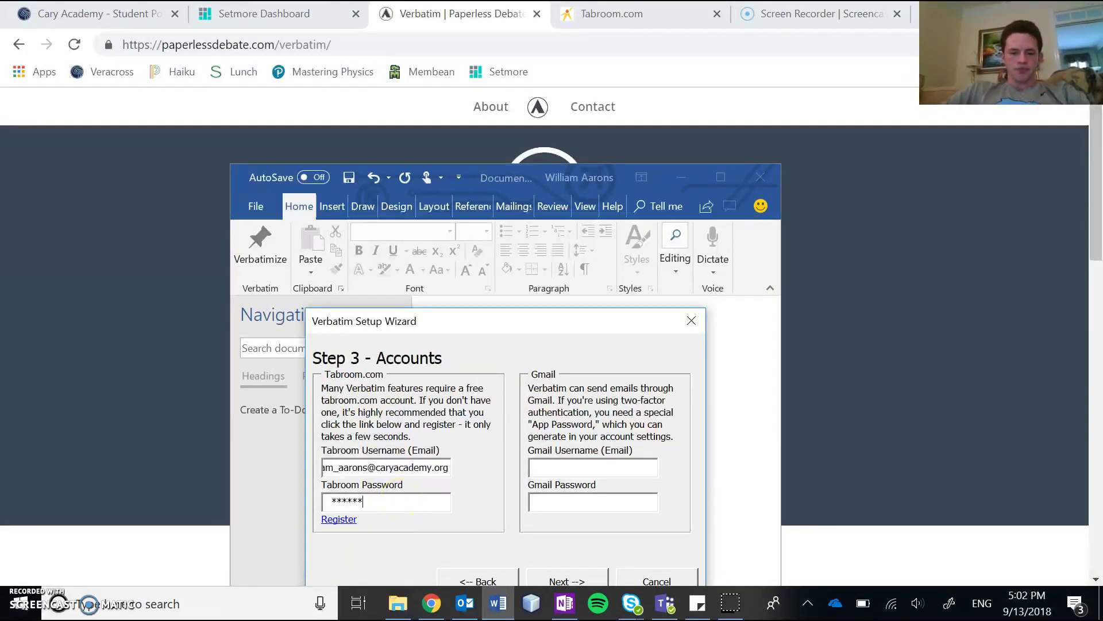
click(558, 579)
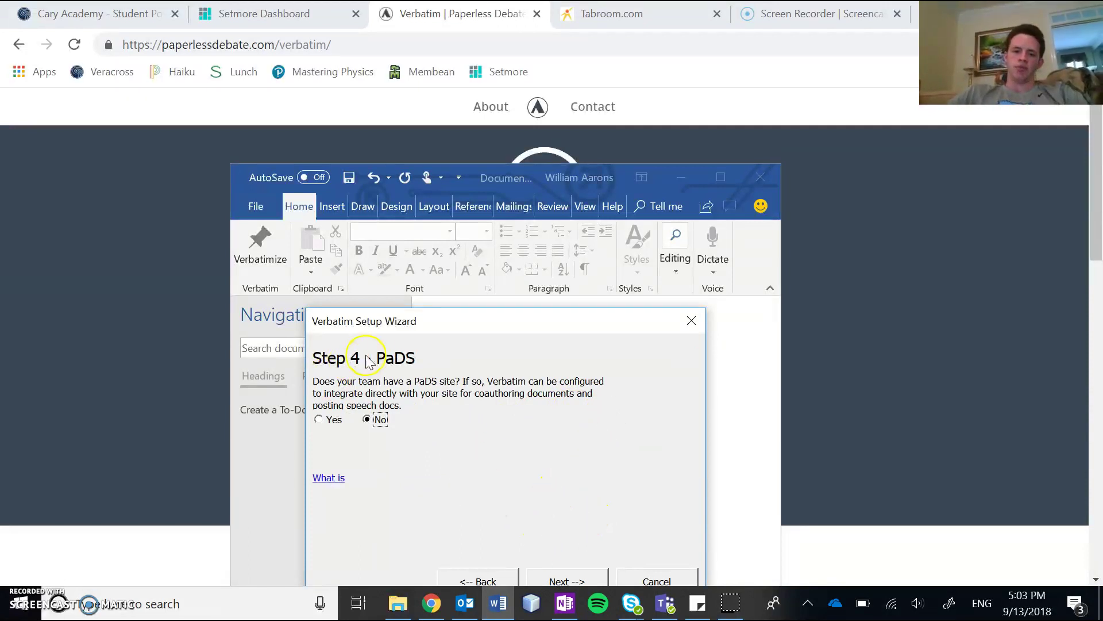
click(556, 577)
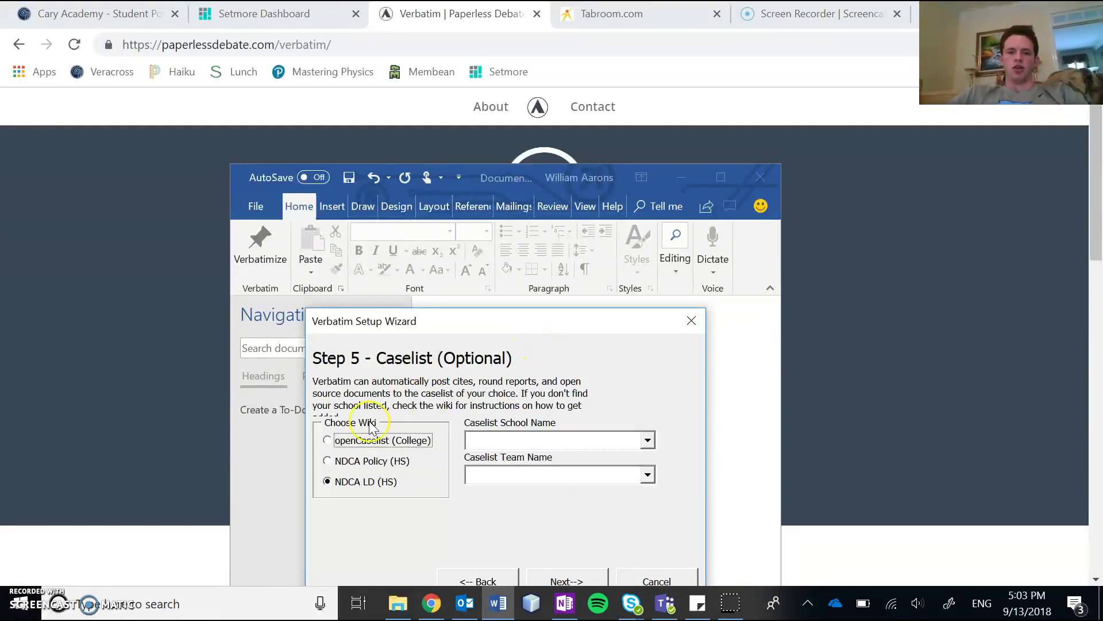
Step: Skip the optional caselist details and finish the setup wizard with Launch Verbatim Tutorial enabled
click(549, 576)
click(546, 576)
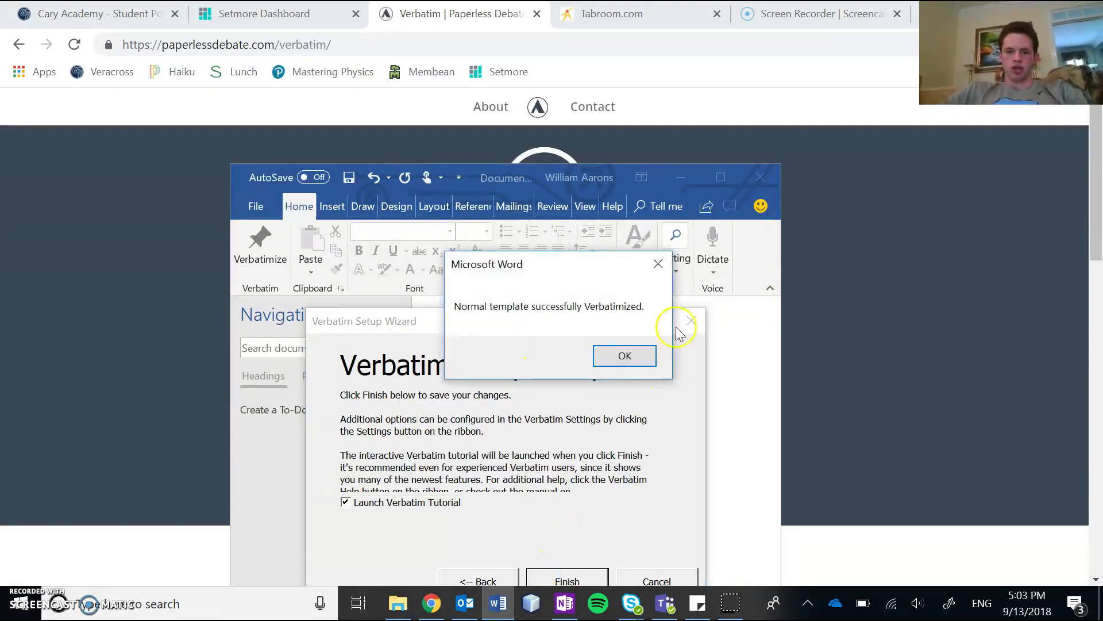
click(623, 354)
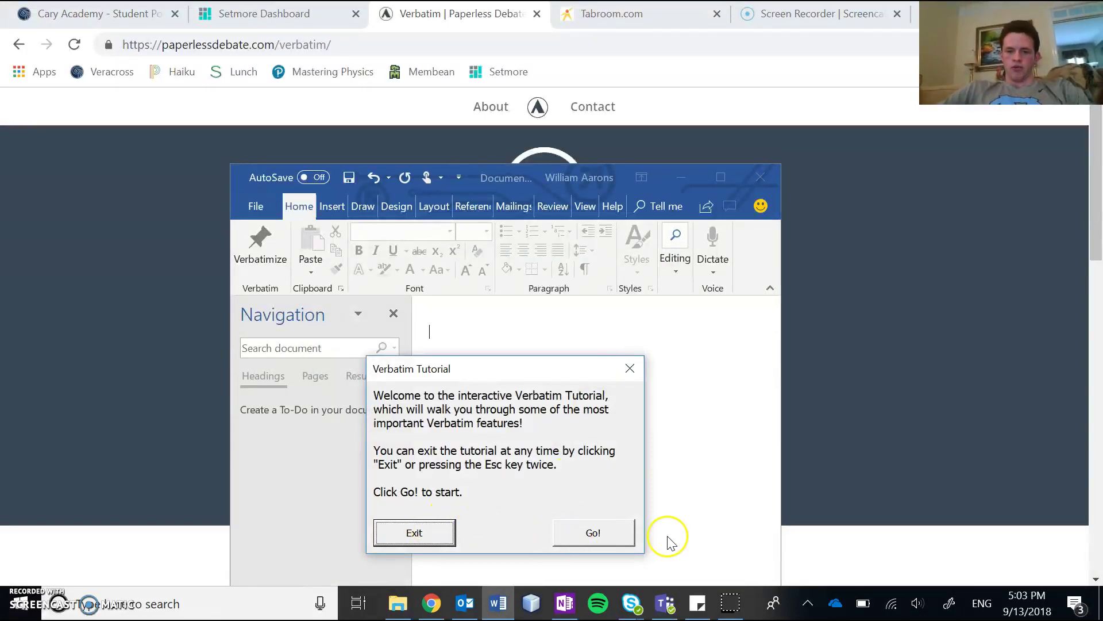
Step: Go through the interactive Verbatim tutorial's pages on formatting shortcuts, speech documents, Virtual Tub, search and coauthoring, then exit it
click(562, 529)
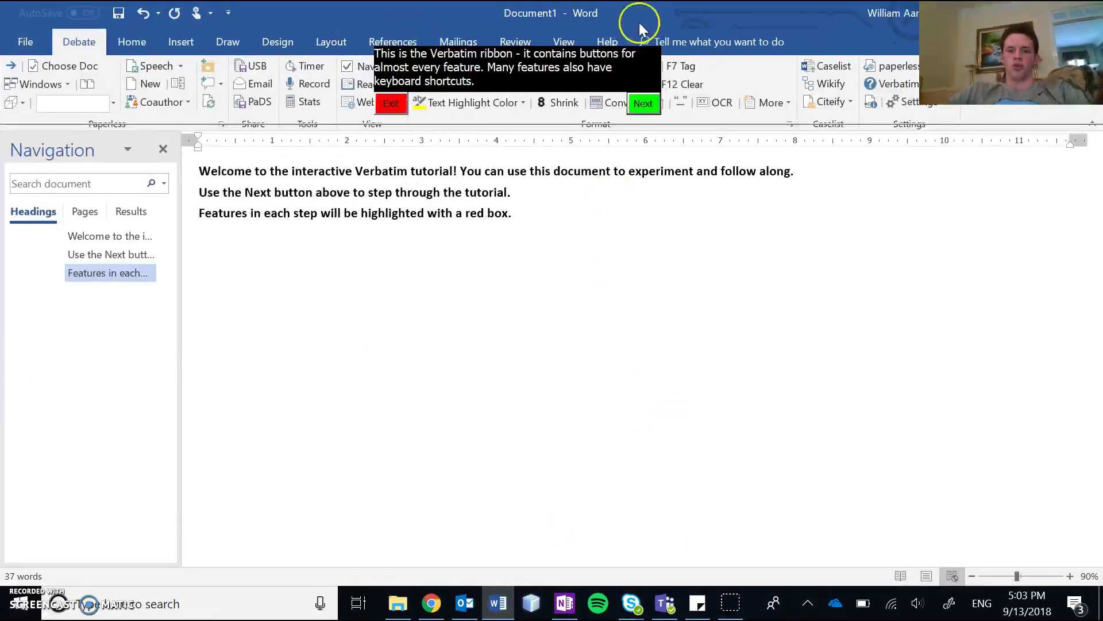
click(643, 103)
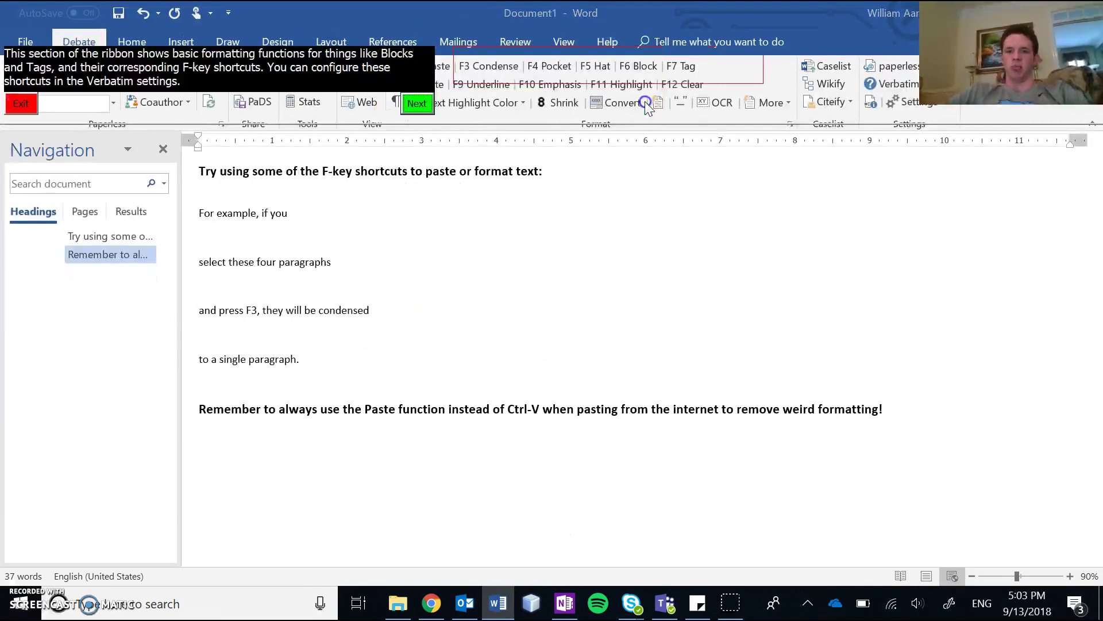
click(413, 101)
click(412, 102)
click(413, 102)
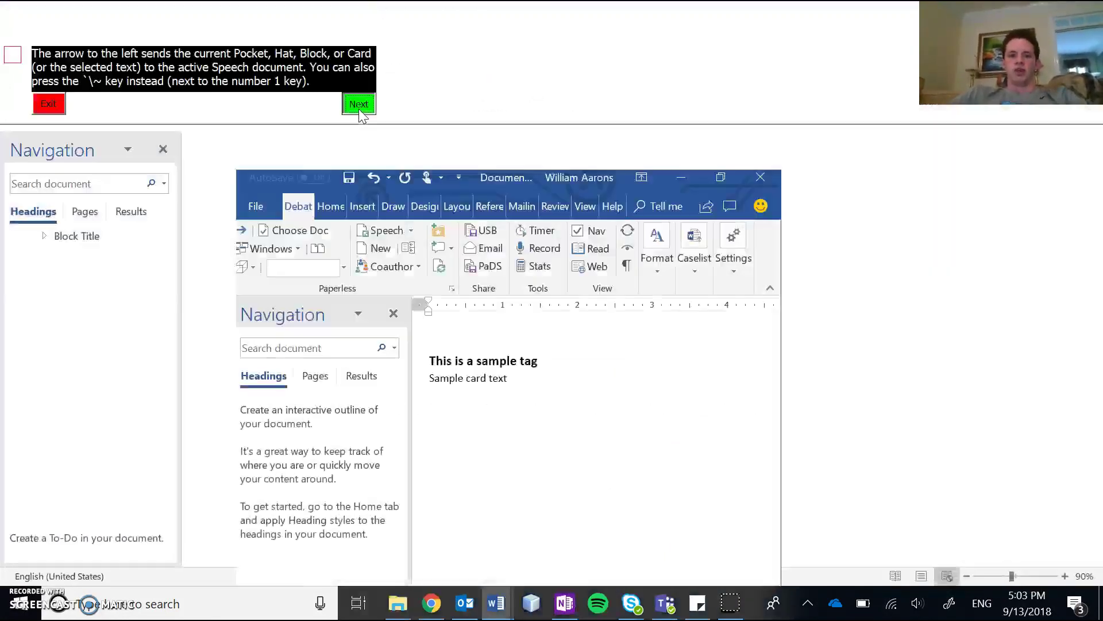
click(359, 104)
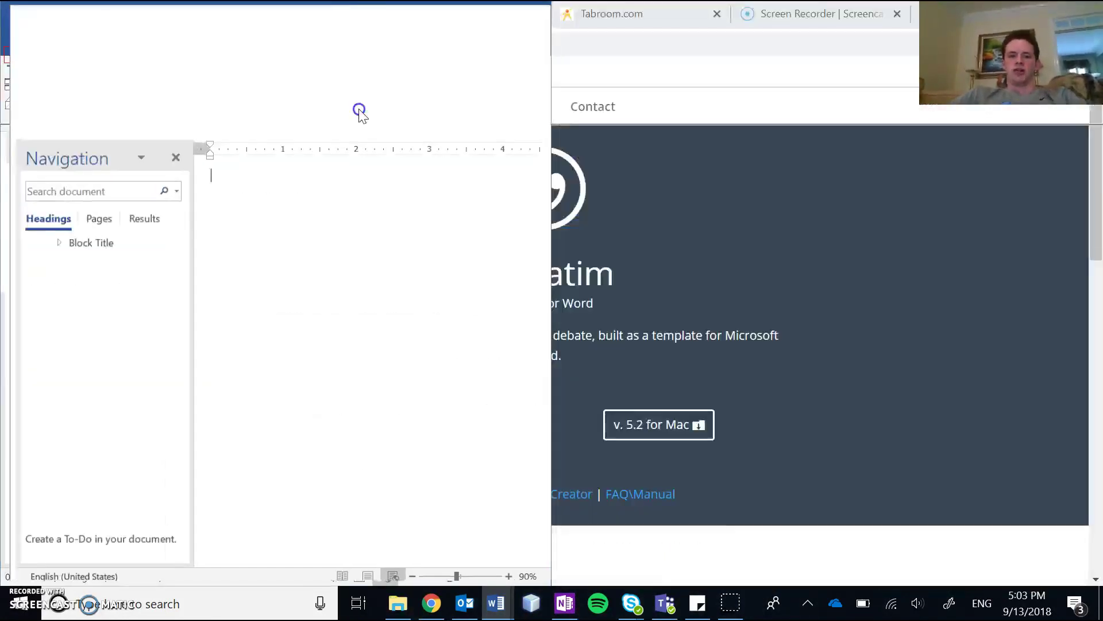
click(435, 105)
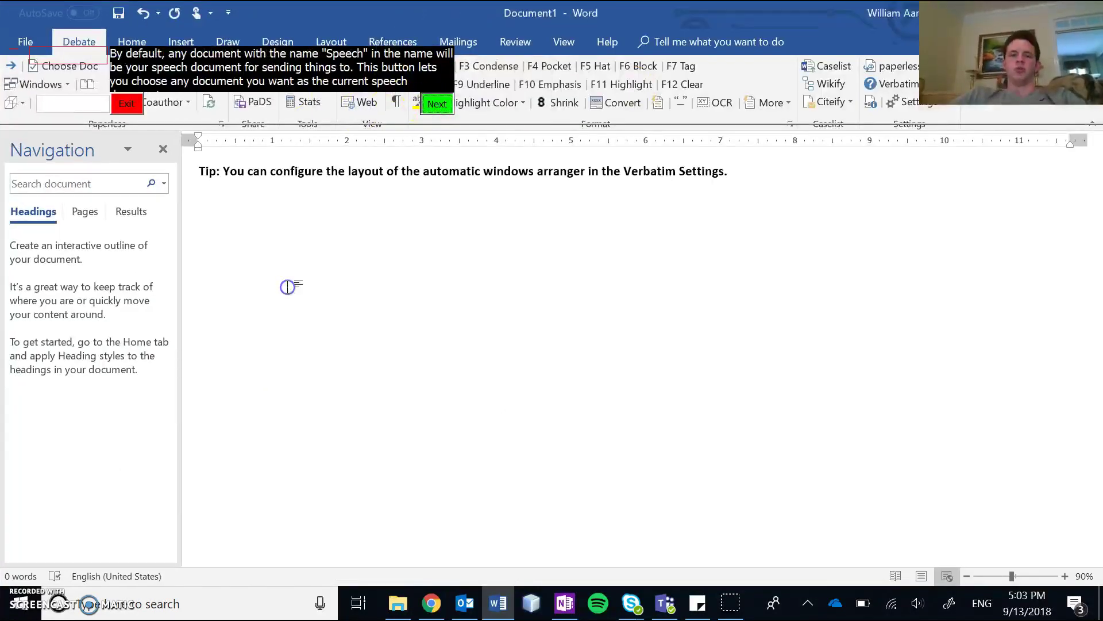
click(454, 104)
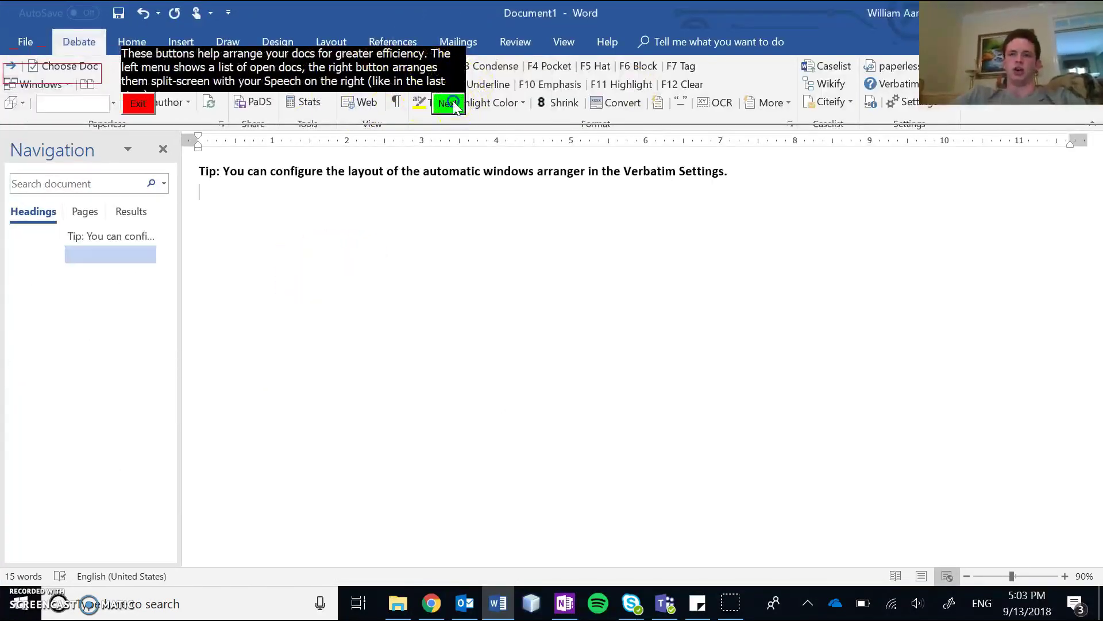
click(453, 102)
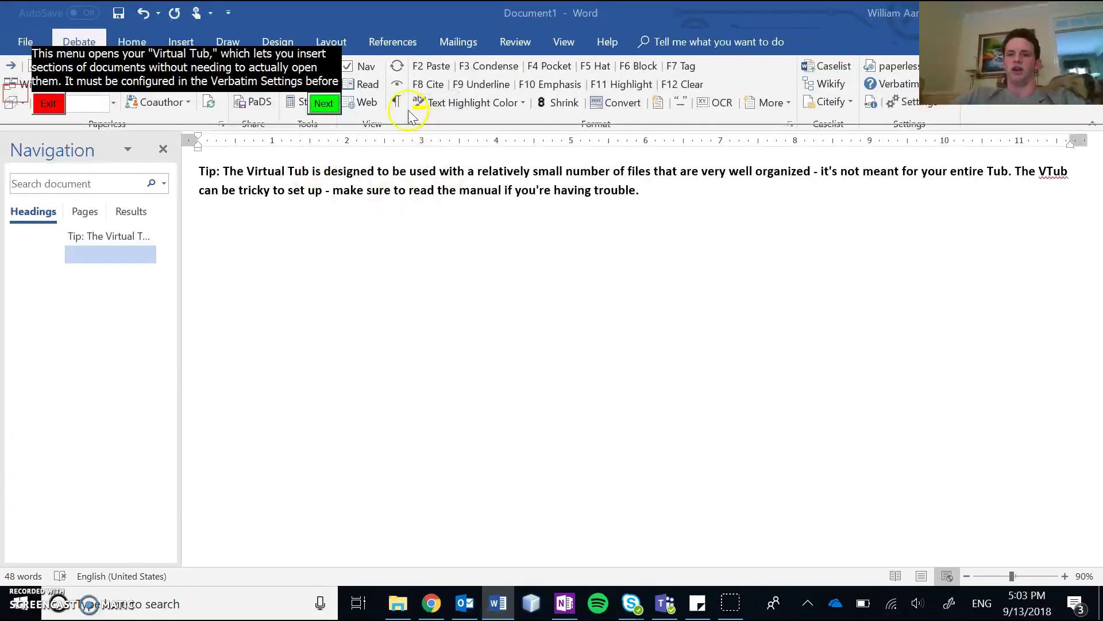
click(323, 103)
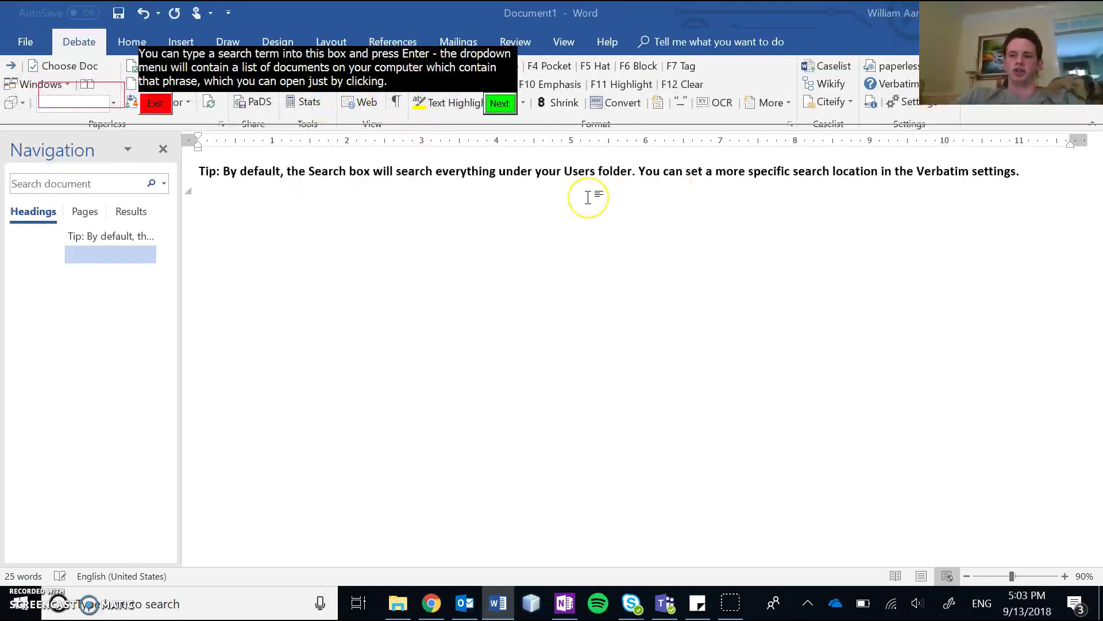
click(500, 103)
click(595, 105)
click(594, 105)
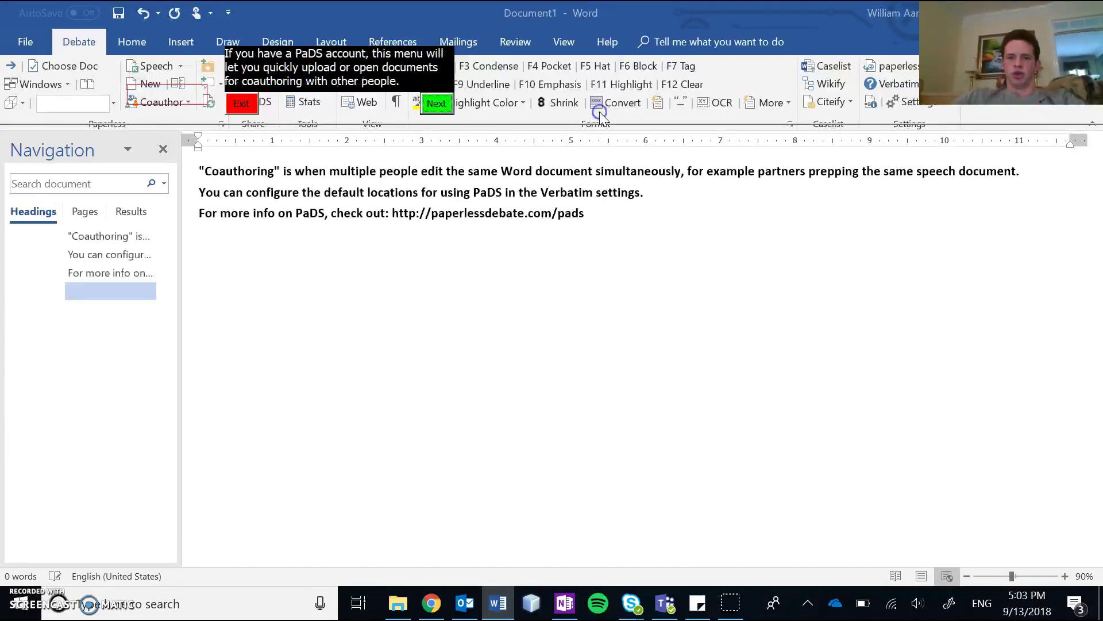
click(435, 103)
click(272, 102)
click(628, 322)
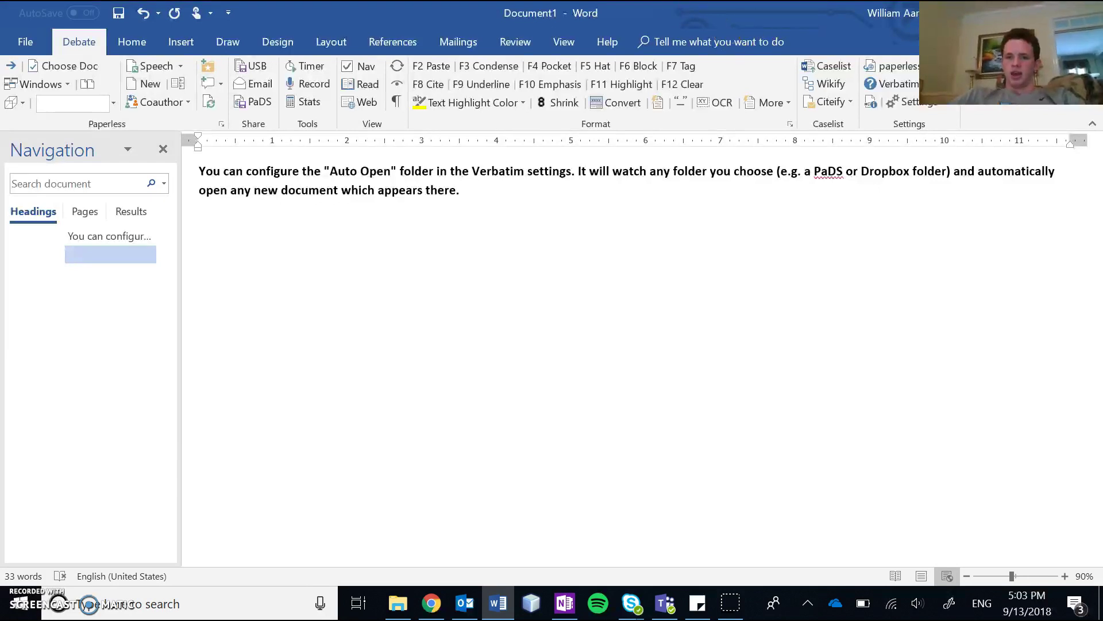
Step: Close the tutorial document and start Word again
click(1046, 12)
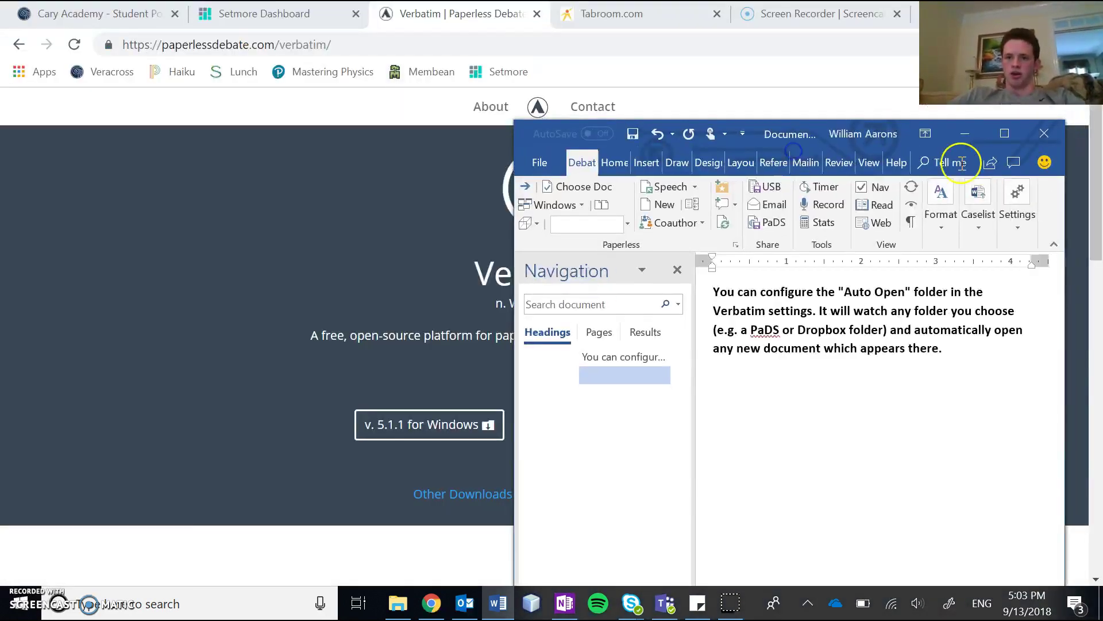
click(1031, 142)
click(549, 335)
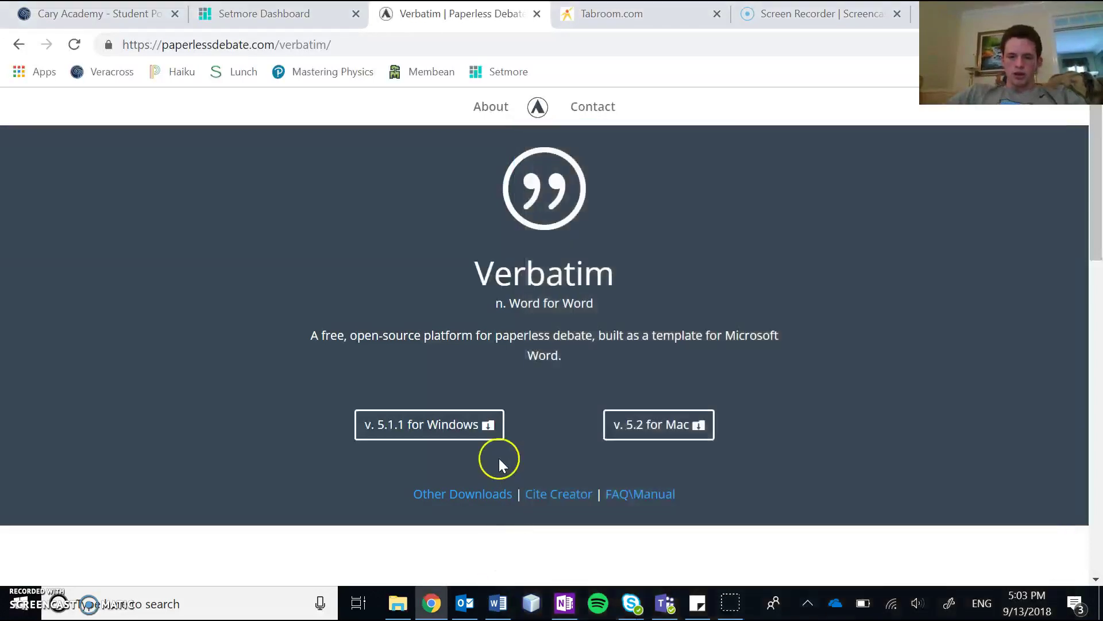
click(500, 604)
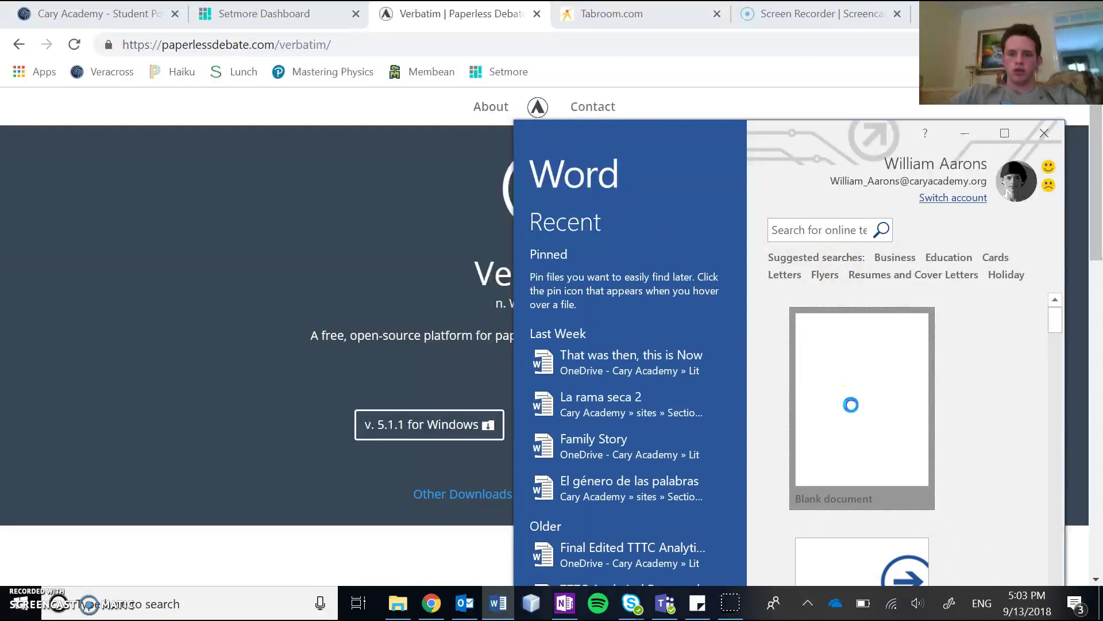
Step: Create a blank document in a maximized window and close the Navigation pane
click(851, 406)
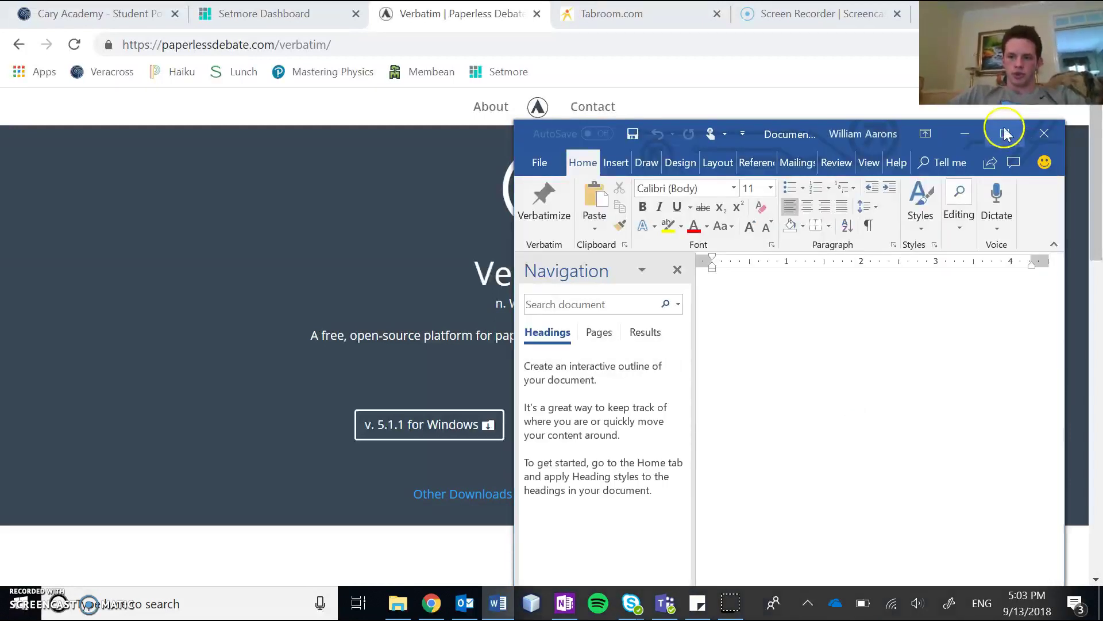
click(1004, 133)
click(168, 150)
Step: Verbatimize the blank document and display the Debate tools
click(138, 48)
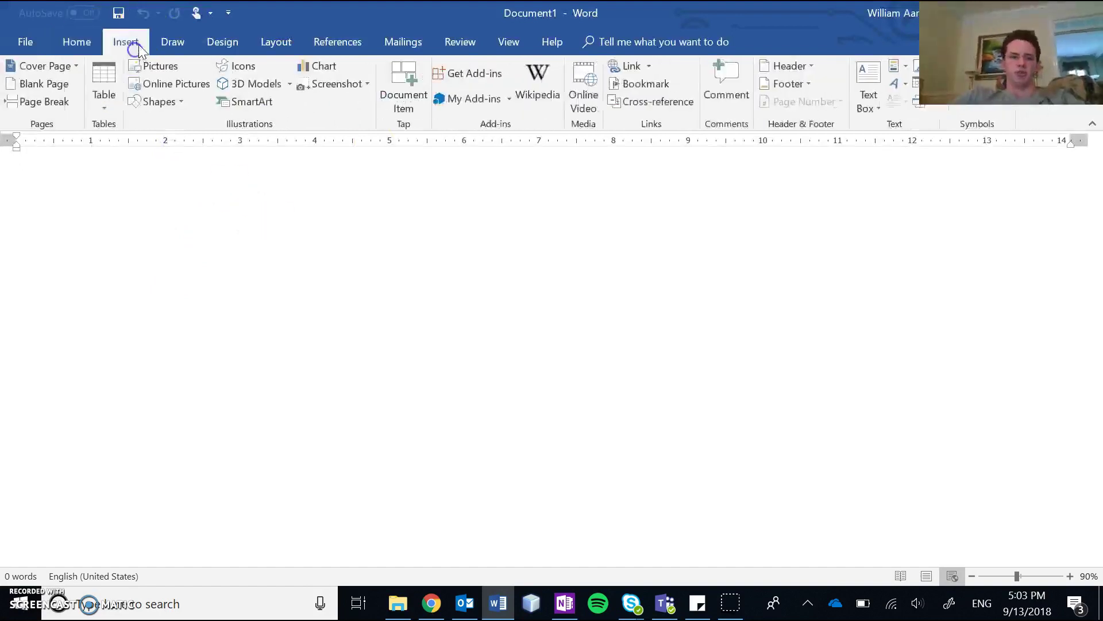
click(72, 40)
click(42, 97)
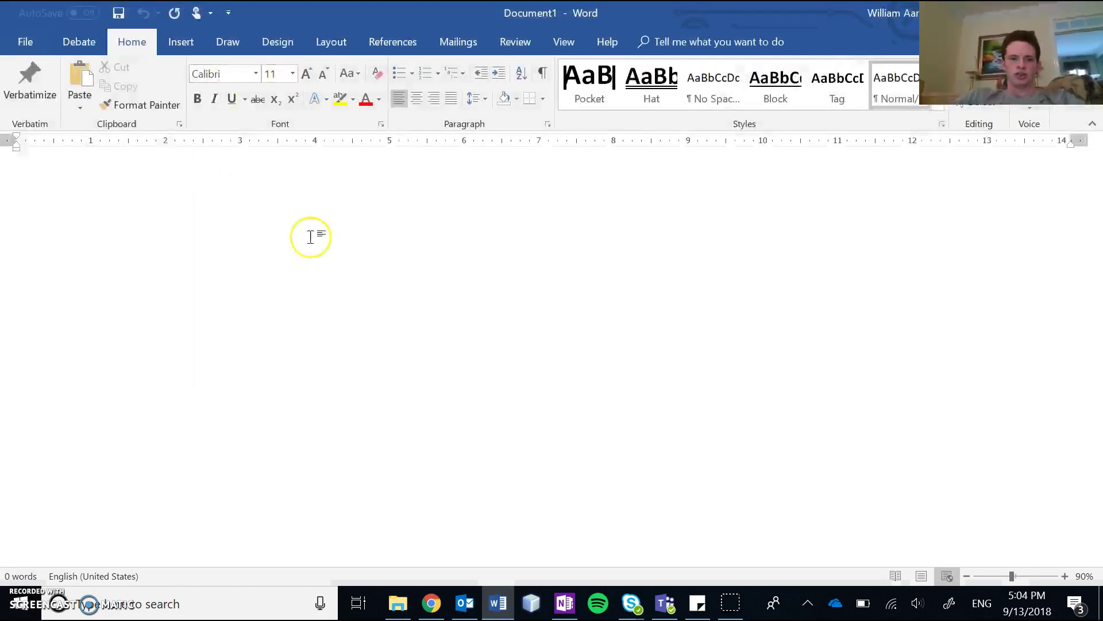
click(79, 42)
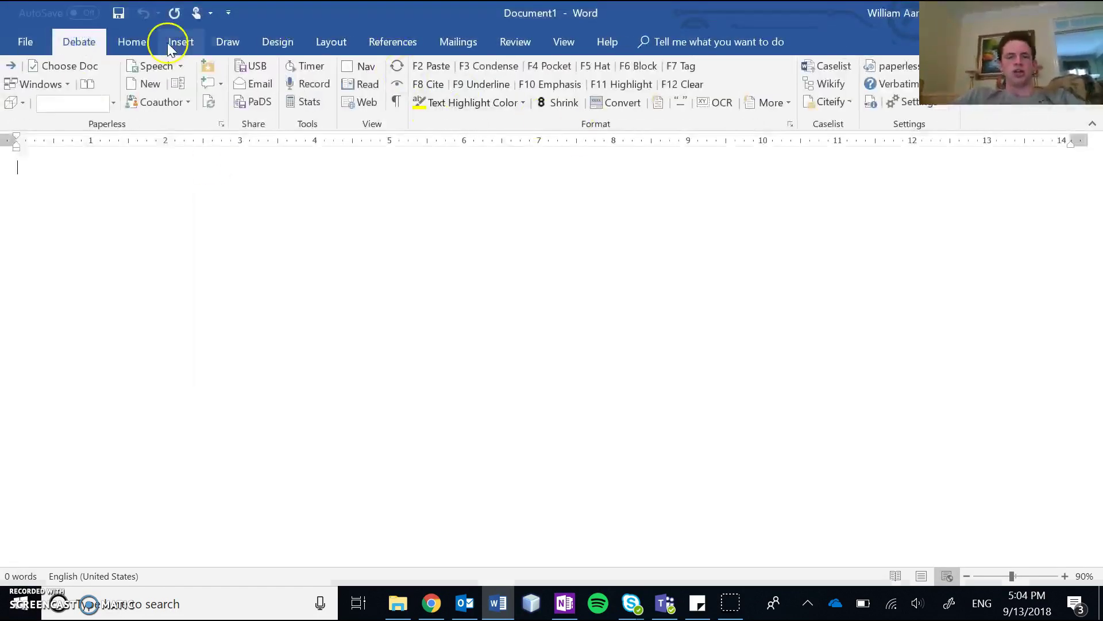
click(143, 46)
click(95, 42)
Step: Enter the sample text "Fqiwefpqhwefphqwe[fhqpweofhi" in the document and select the whole line for formatting
text(fqiwefpqhwefphqwe[fh)
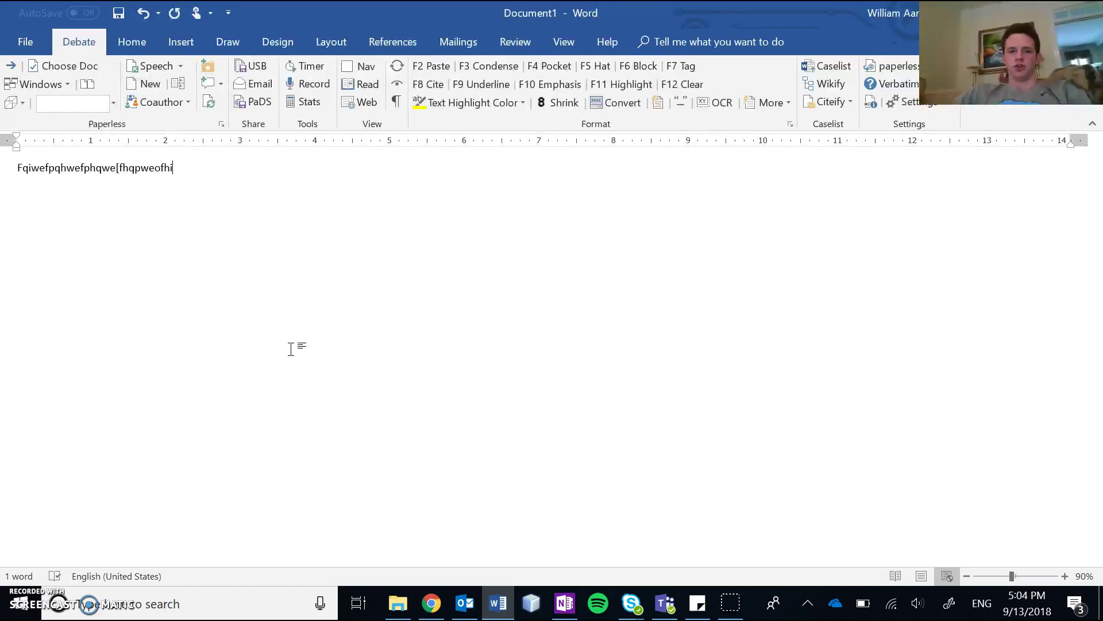
click(289, 333)
click(234, 165)
double_click(234, 164)
click(234, 165)
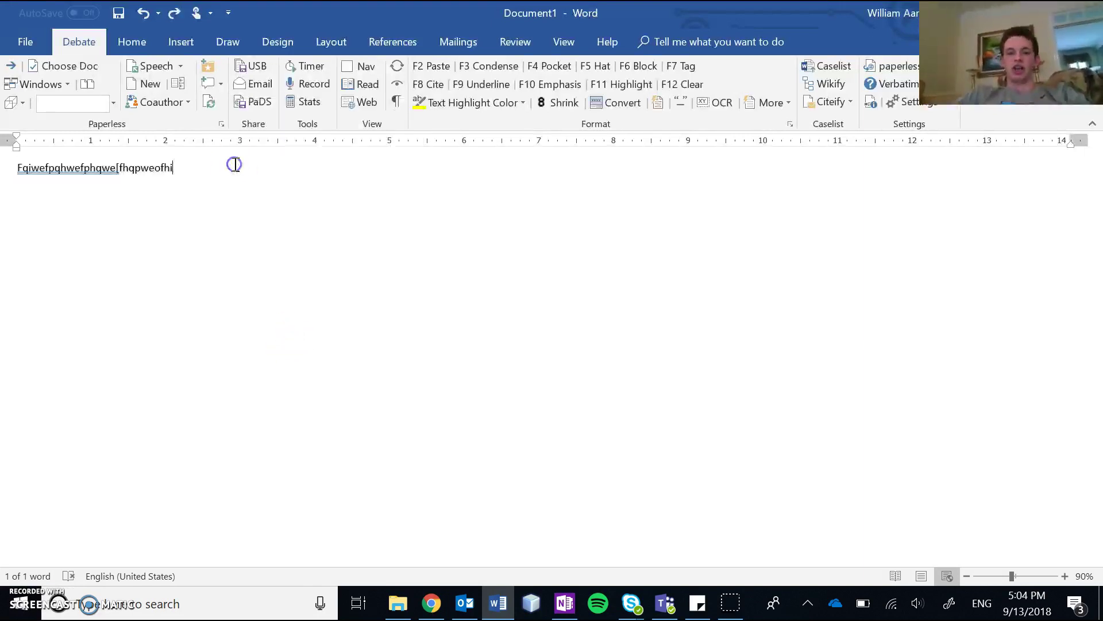
double_click(234, 165)
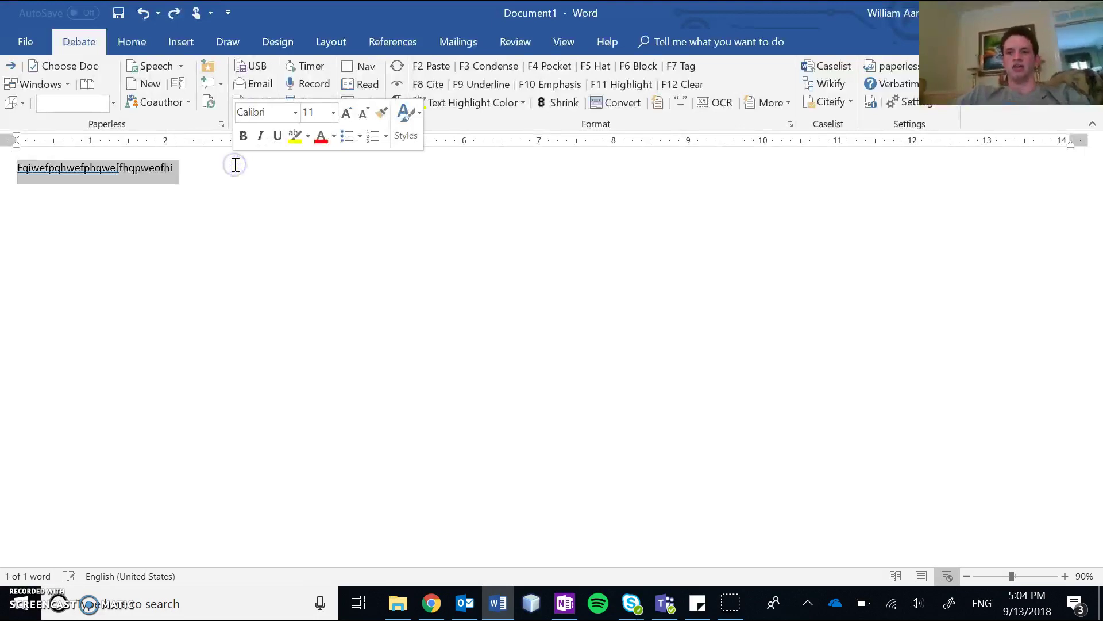